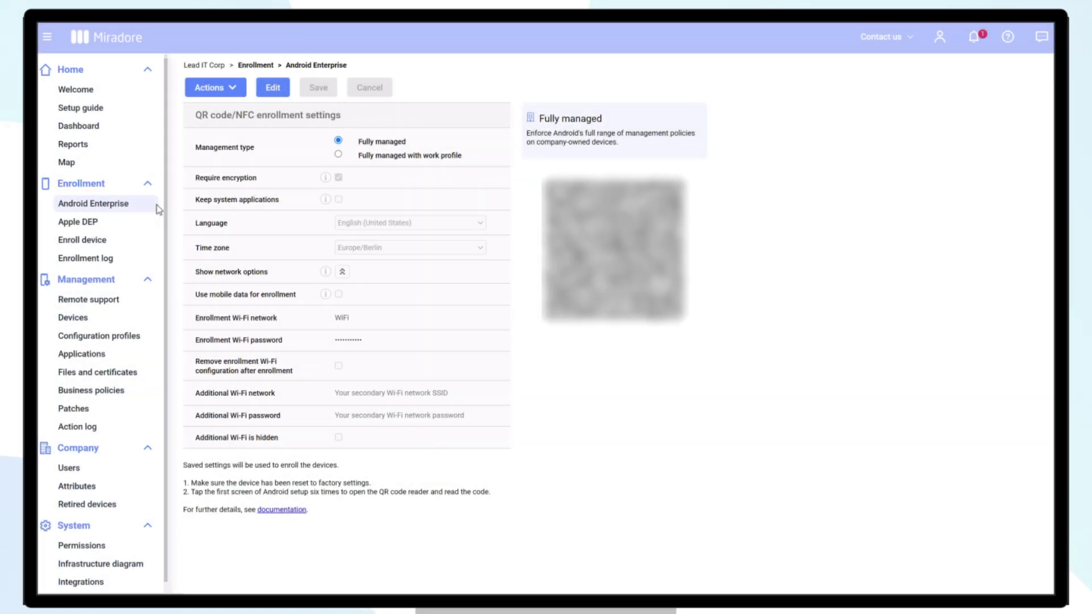
Step: Download the Knox Mobile Enrollment configuration from Miradore's enrollment options
click(236, 92)
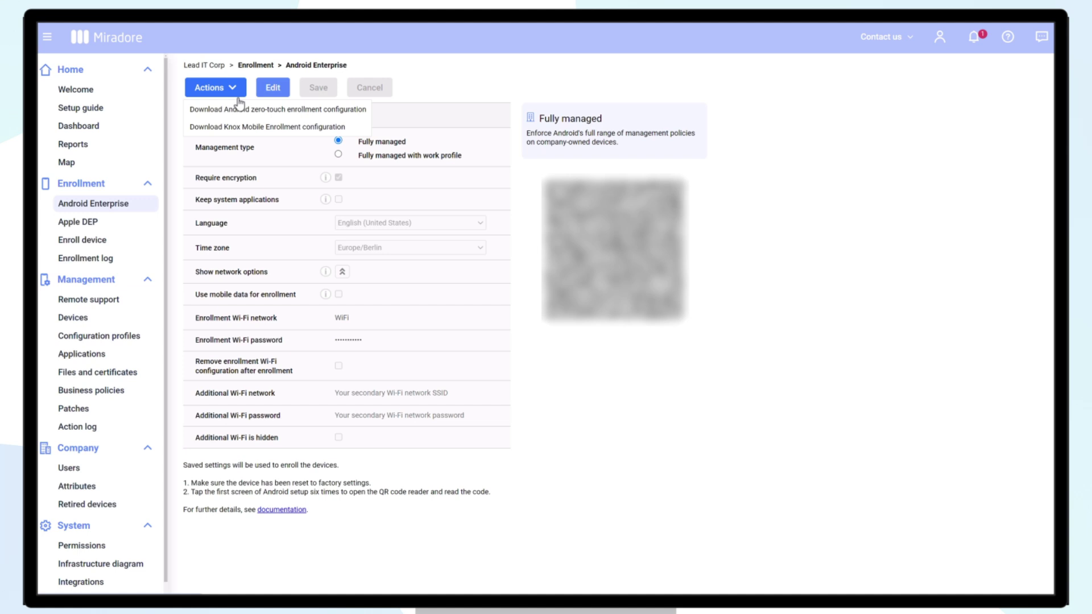
click(245, 127)
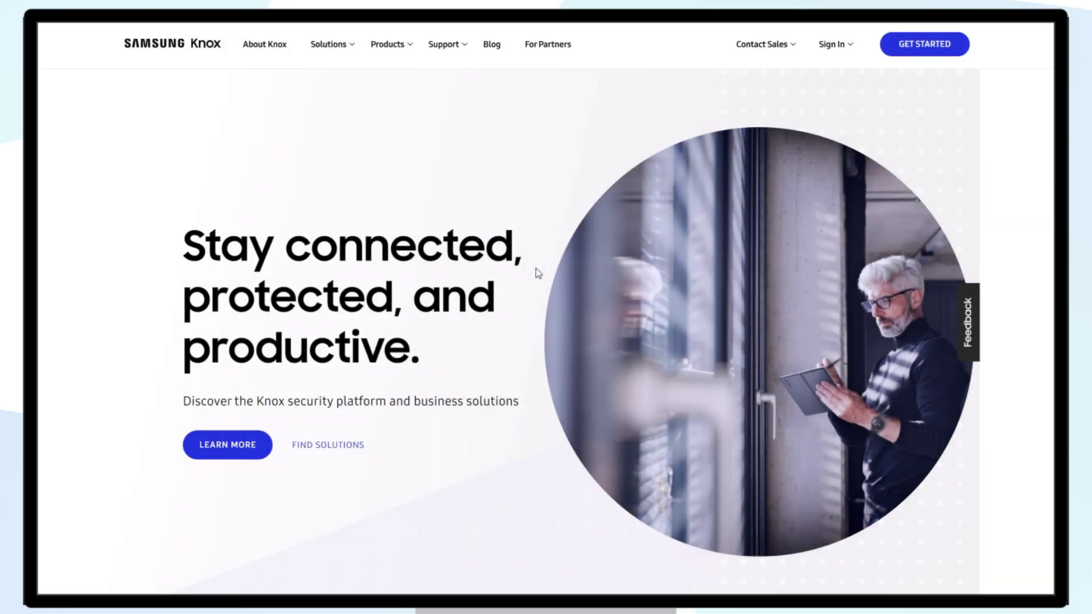
Step: Sign in to the Knox Admin Portal with the Samsung account email and password
click(832, 44)
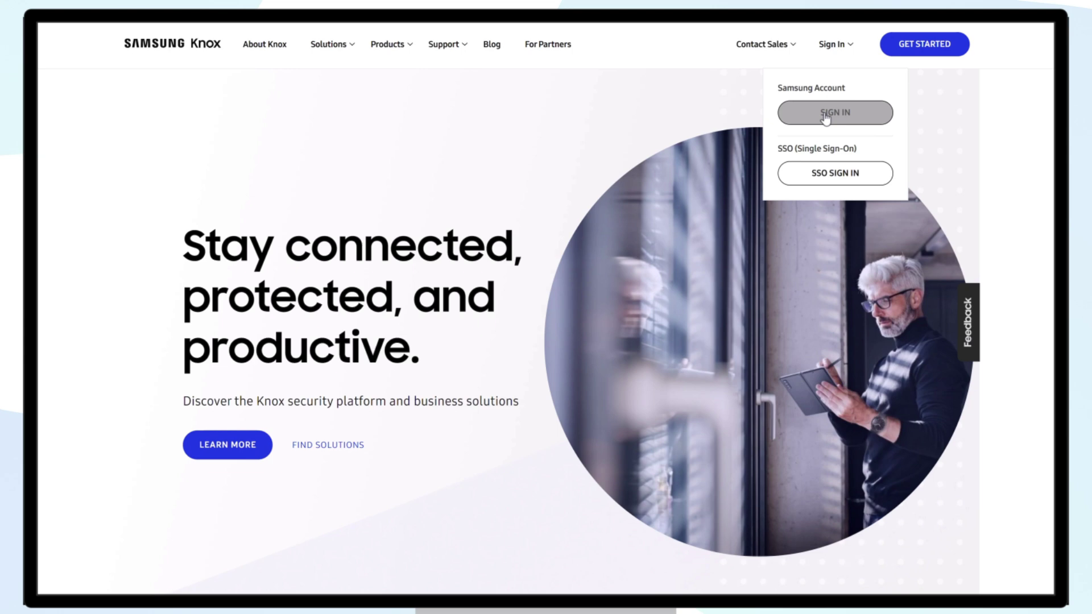
click(826, 113)
click(551, 167)
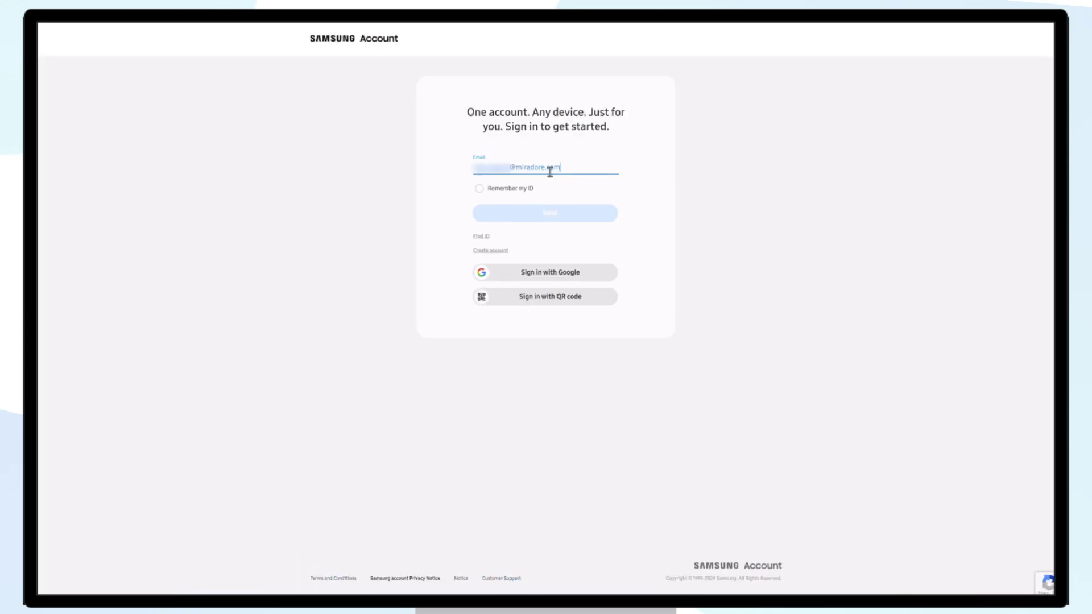
click(496, 213)
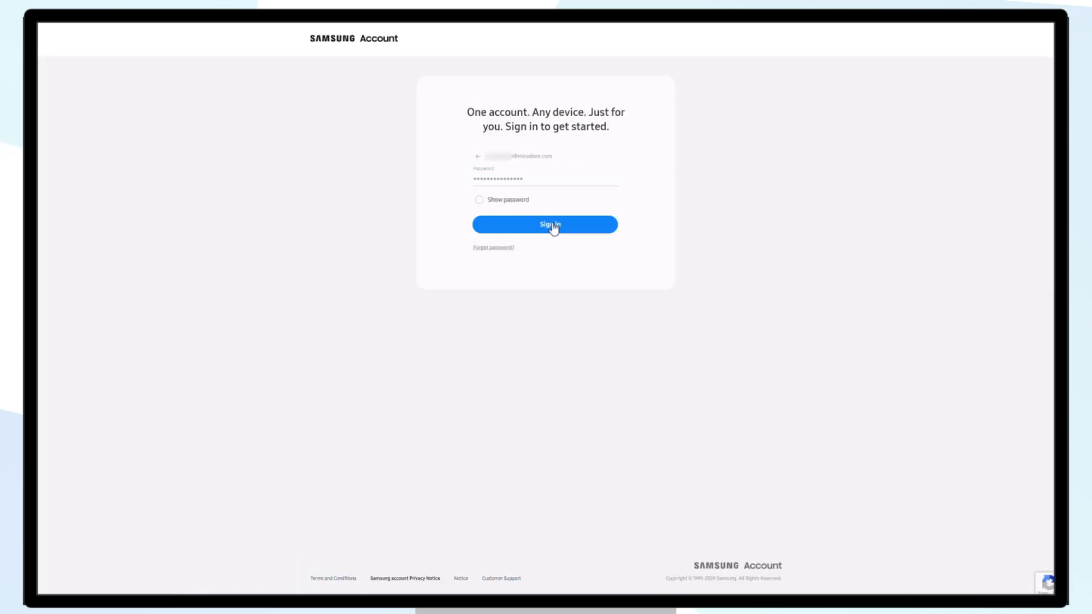
click(551, 225)
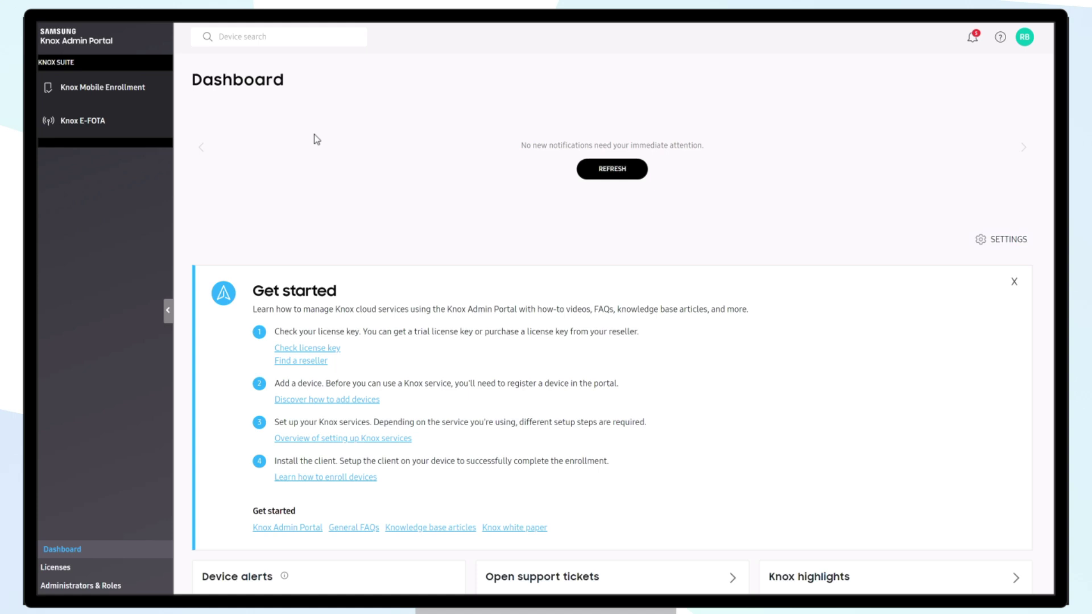
Step: Open the Knox Mobile Enrollment Resellers page and start registering a reseller
click(117, 99)
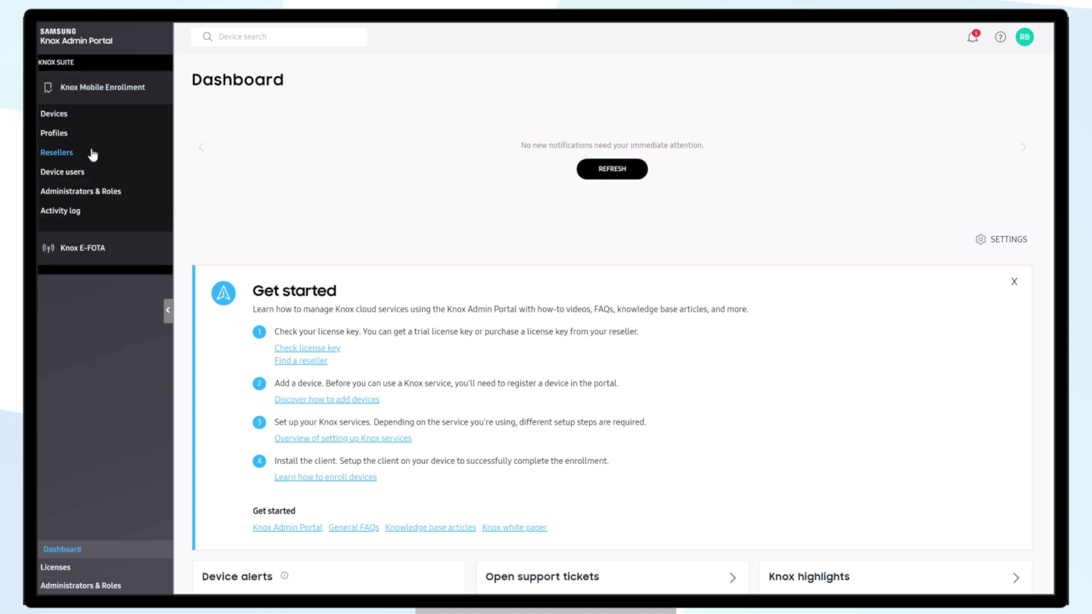
click(64, 156)
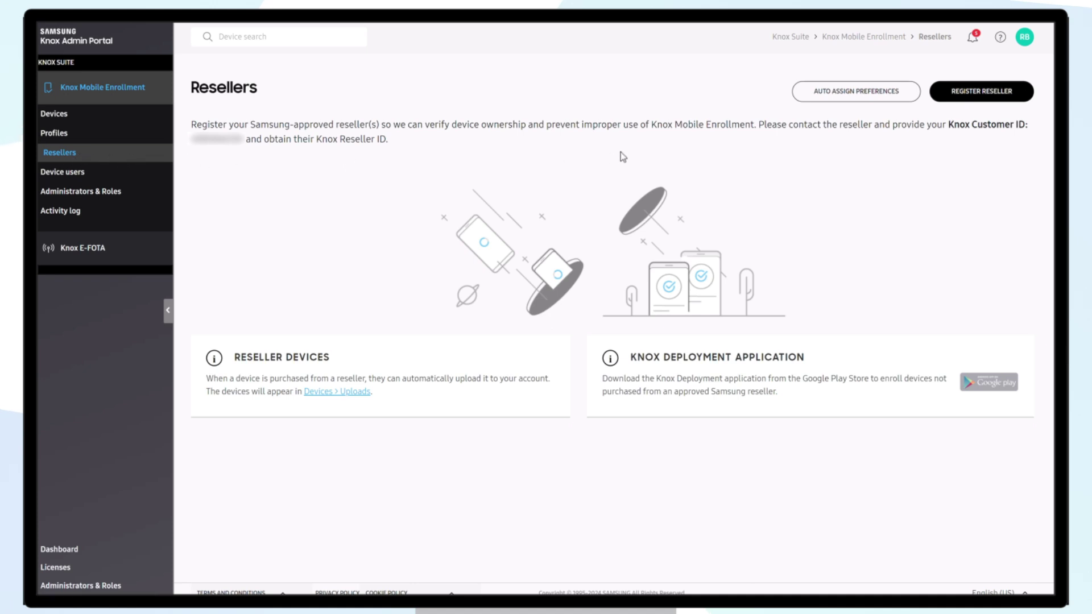
click(976, 92)
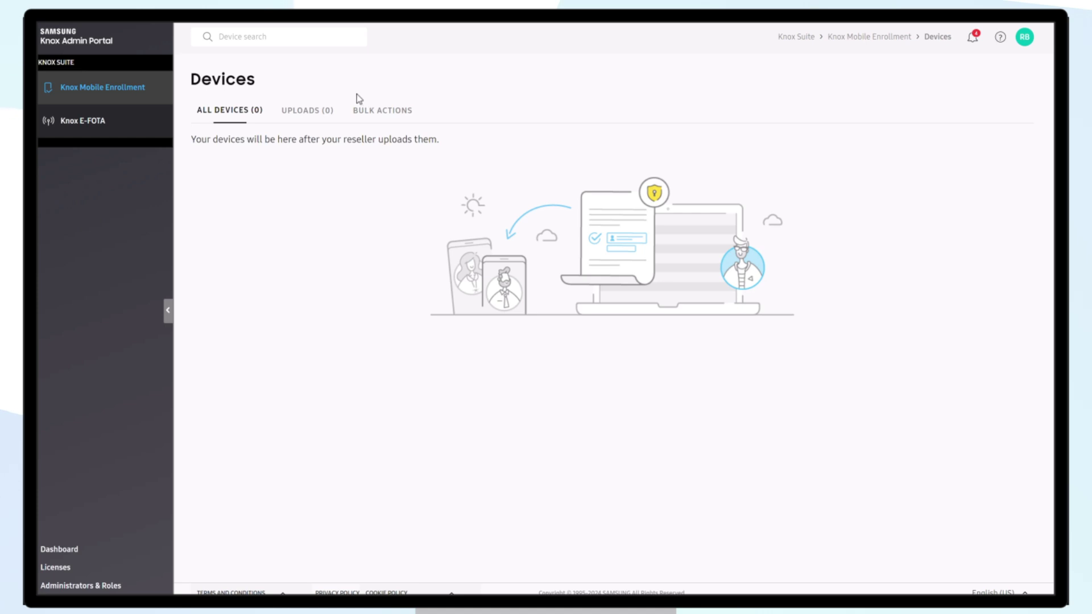
Step: Go to Knox Mobile Enrollment Profiles and start creating a new profile
click(137, 95)
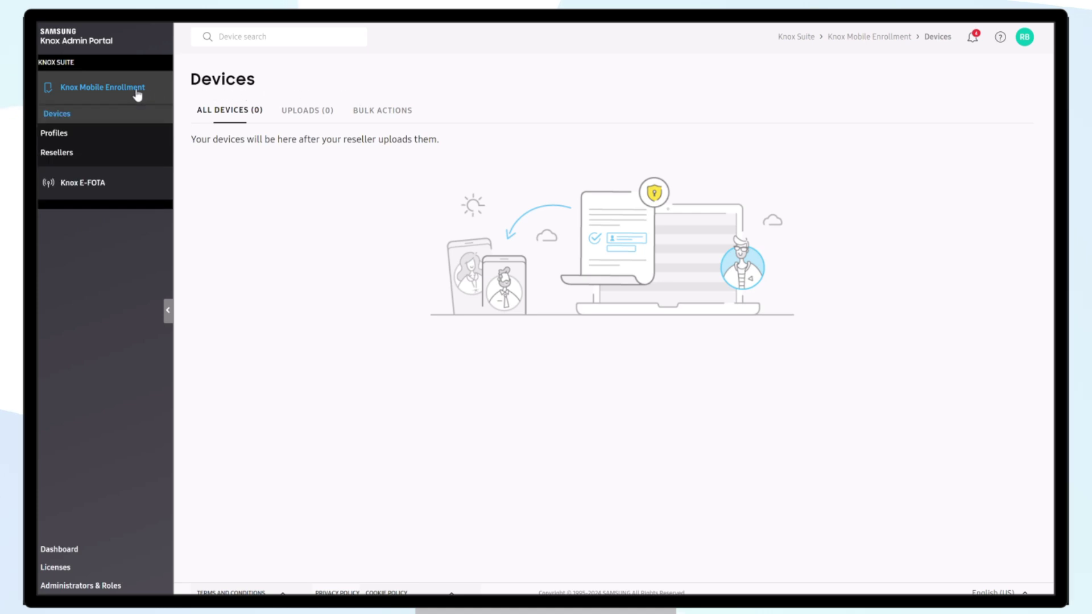
click(65, 136)
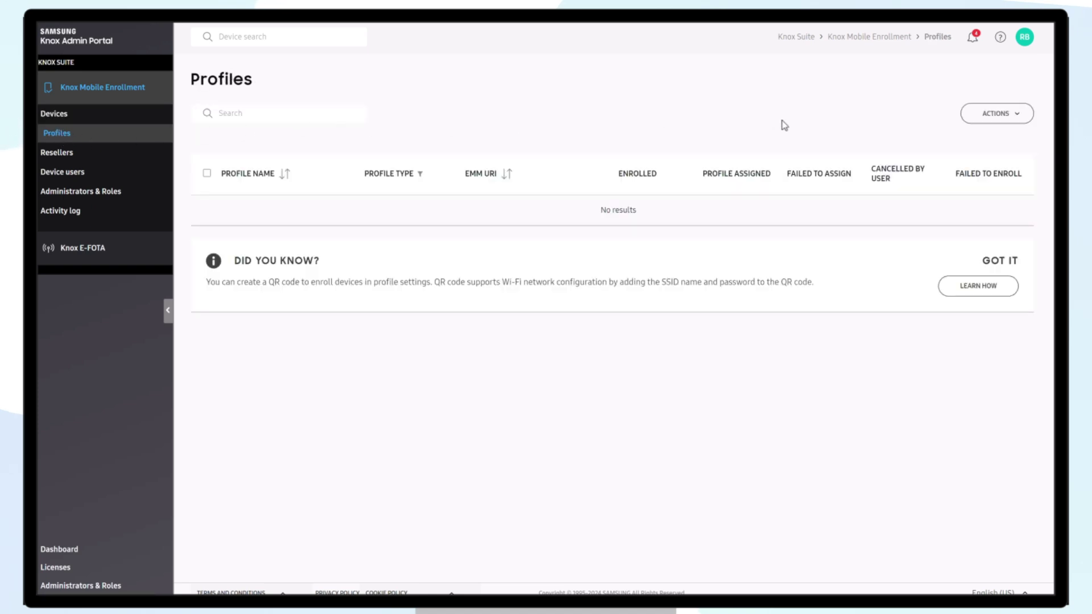
click(1001, 115)
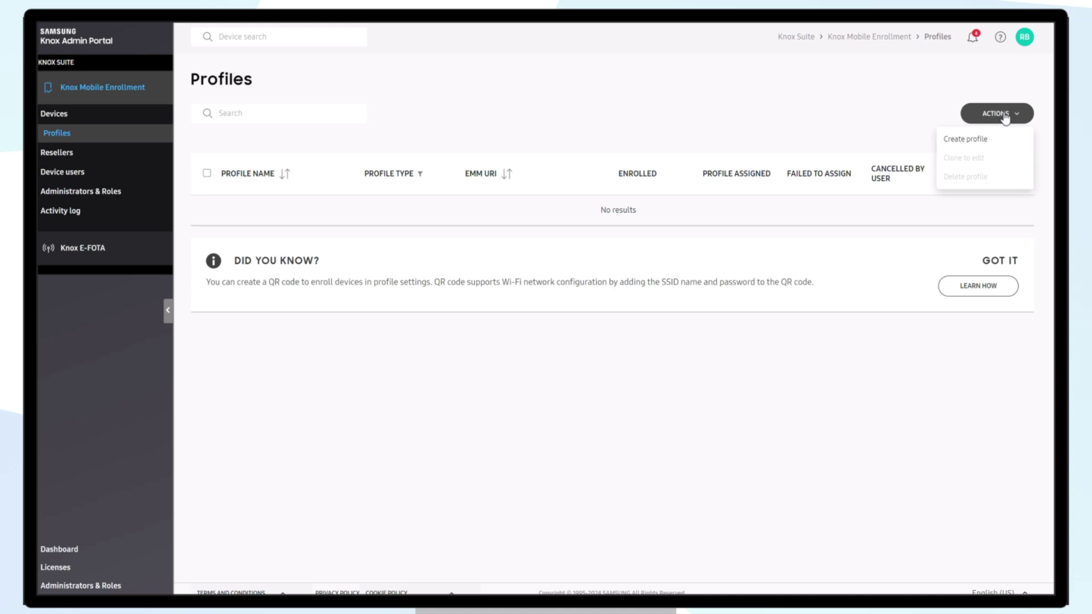
click(971, 146)
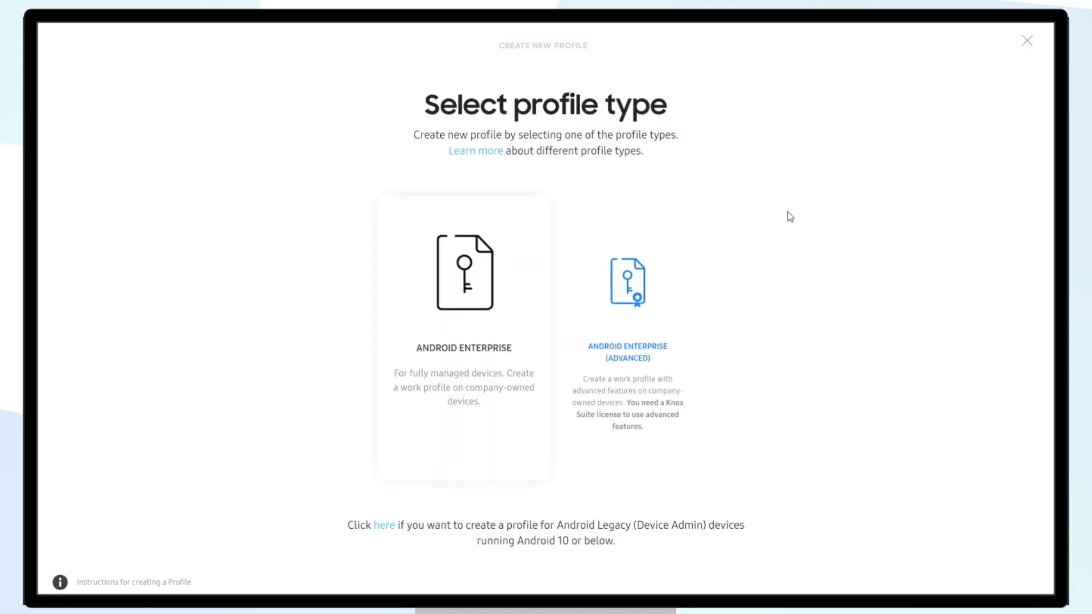
Step: Choose the Android Enterprise profile type and name the profile 'Lead IT Corp'
click(477, 331)
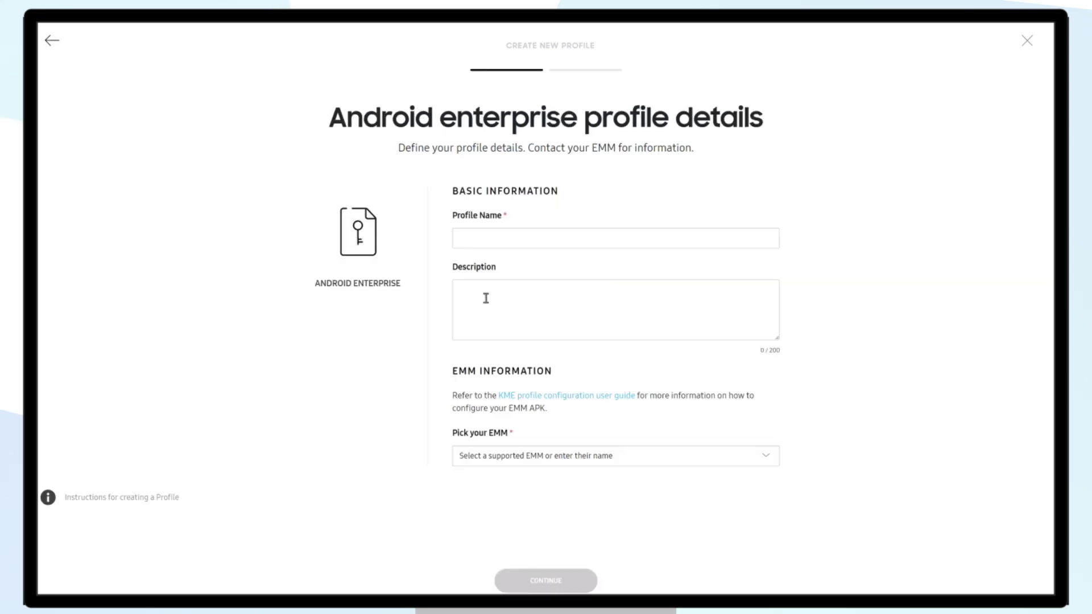
click(503, 238)
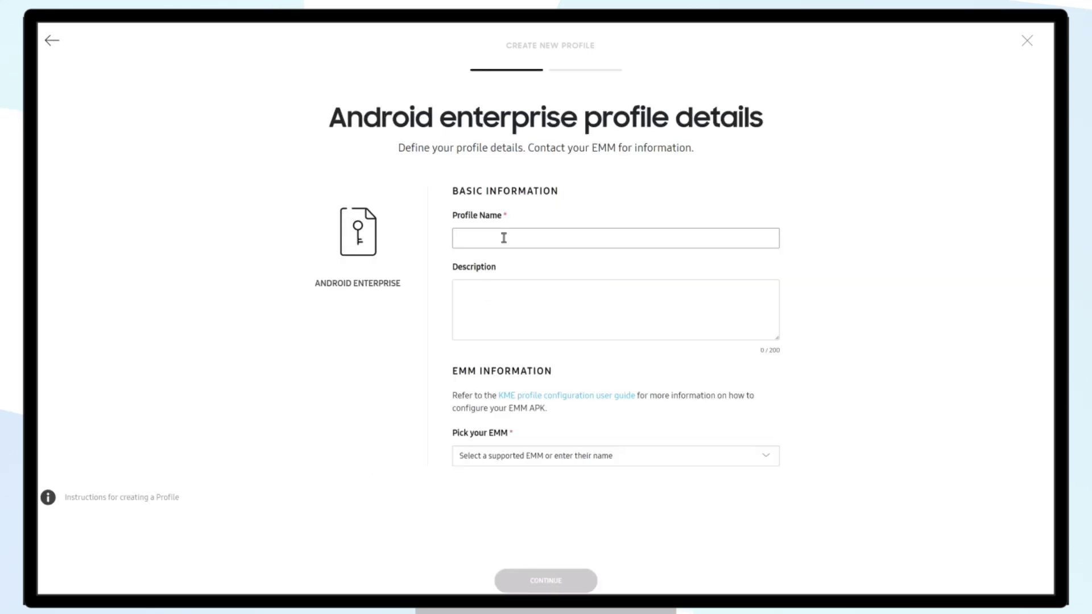
text(Lead IT C)
text(orp)
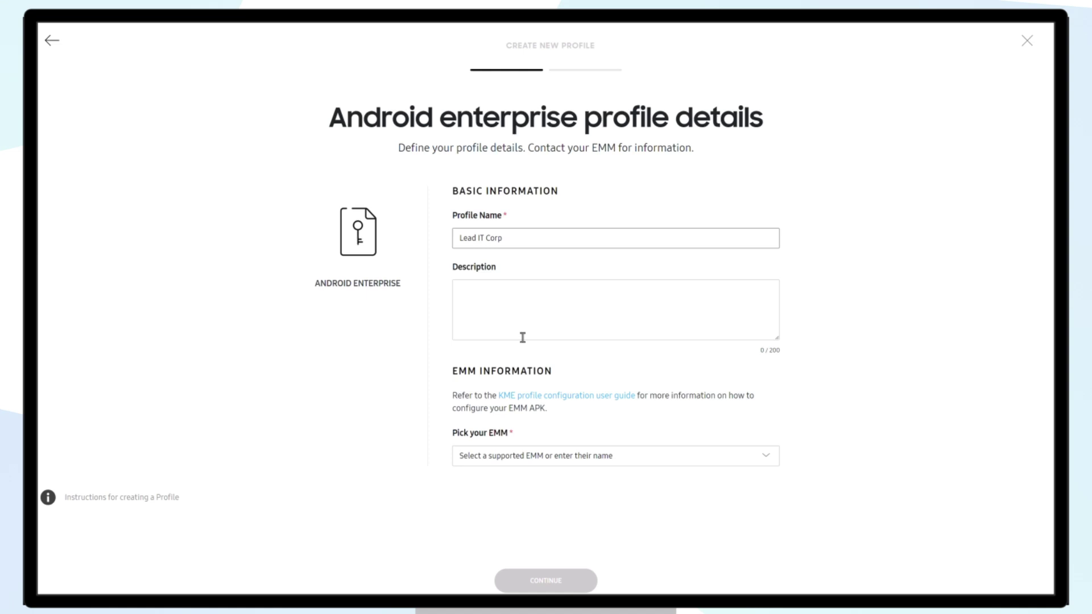
Step: Select Miradore as the EMM and continue to the profile settings
click(558, 455)
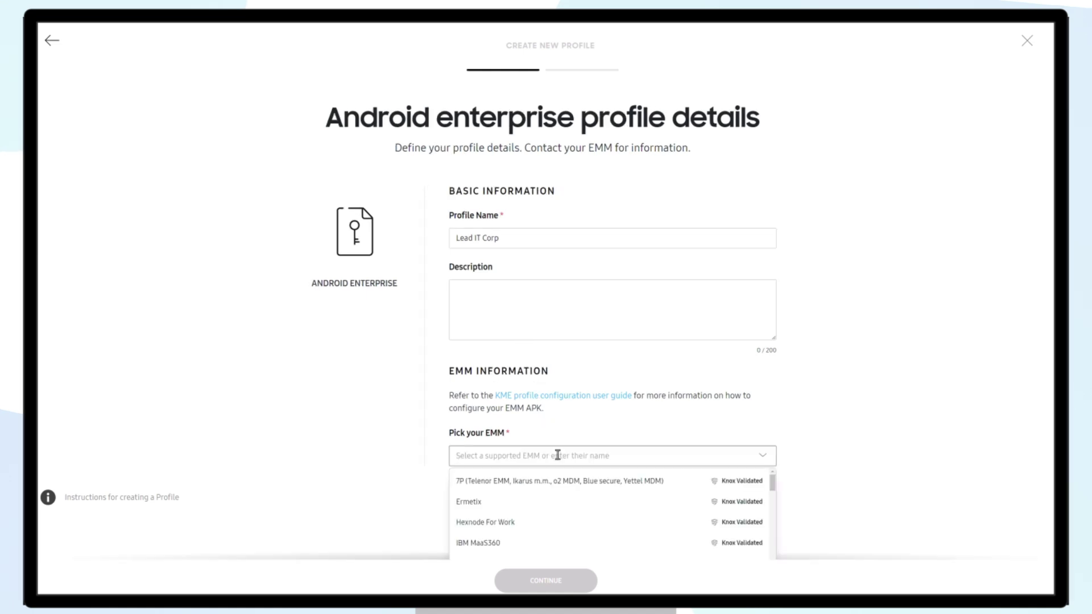
text(Miradore)
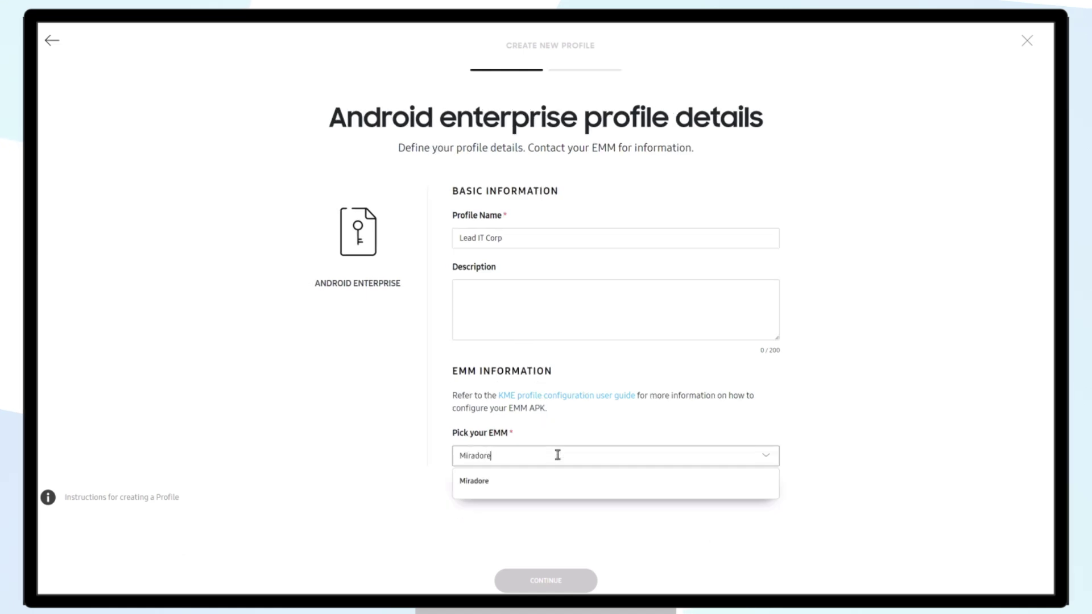
click(540, 484)
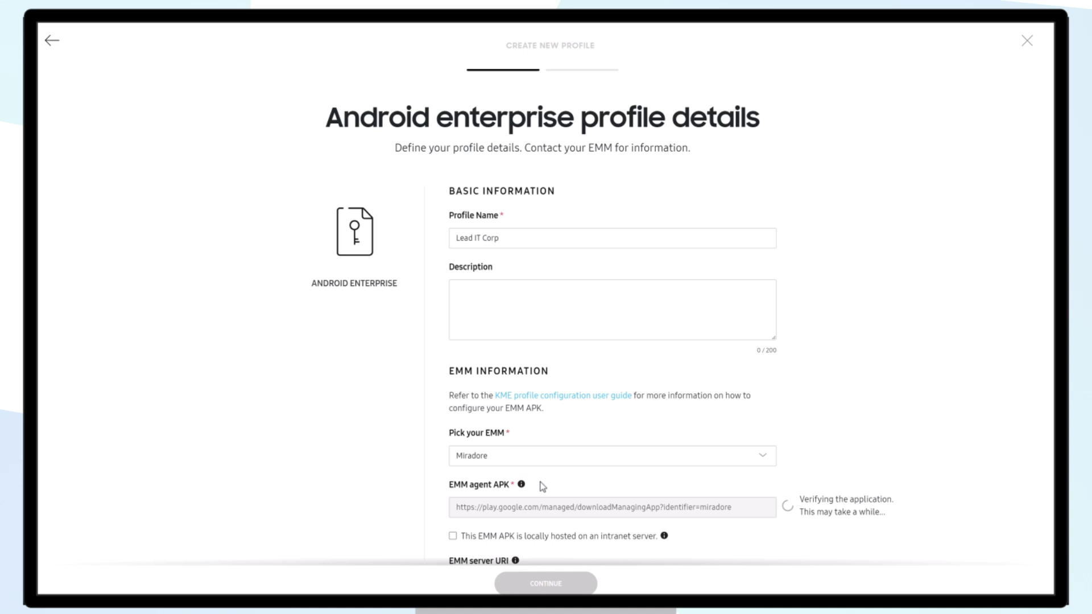
scroll(540, 482, down, 2)
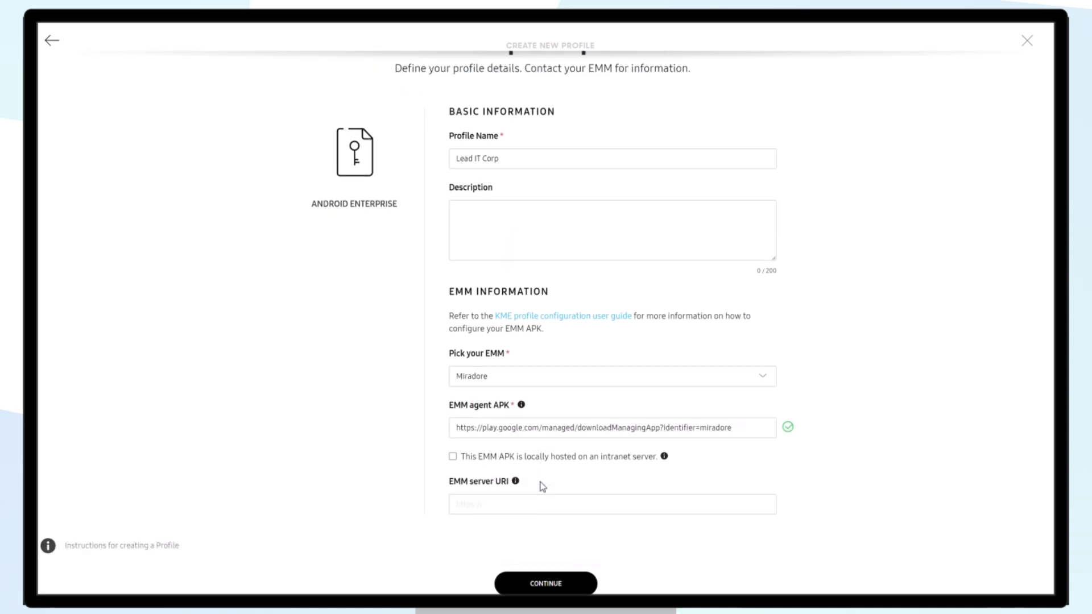
click(552, 586)
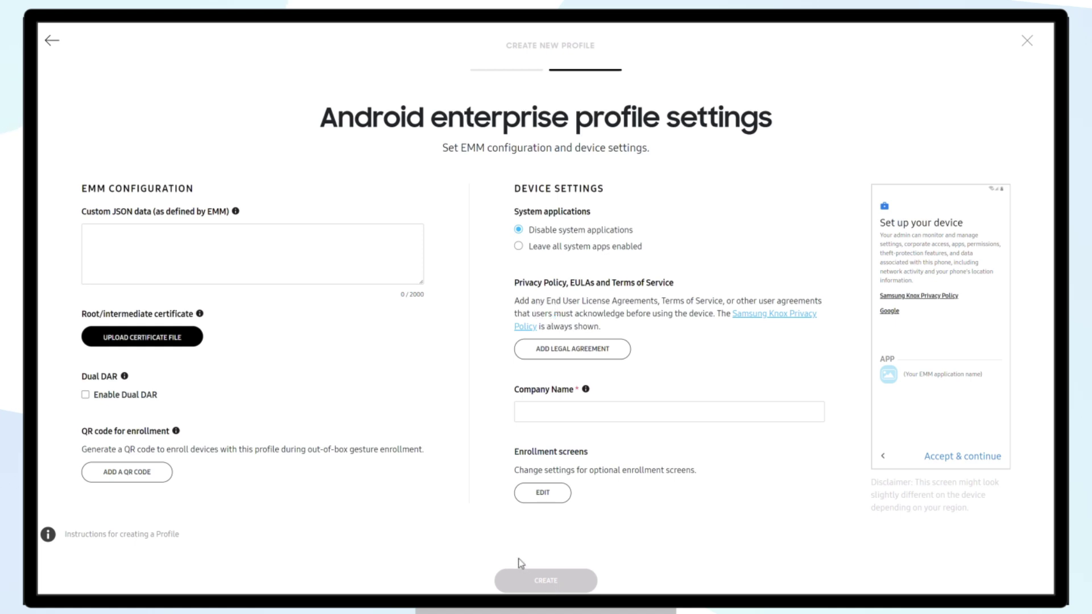
Step: Paste the Miradore JSON as custom data, set company name 'Lead IT Corp', and create the profile
click(314, 283)
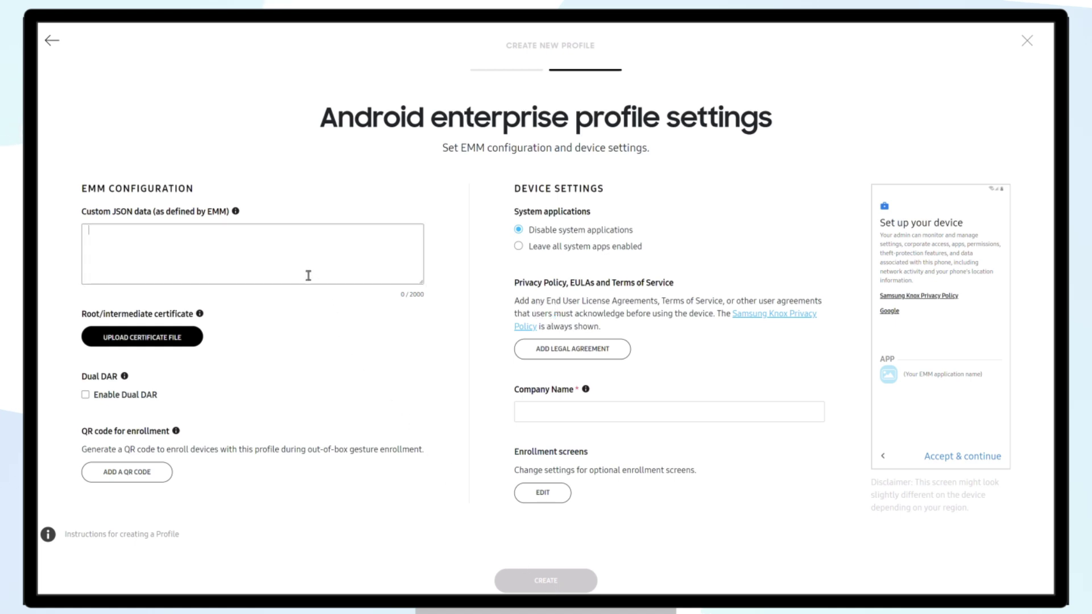
key(ctrl+v)
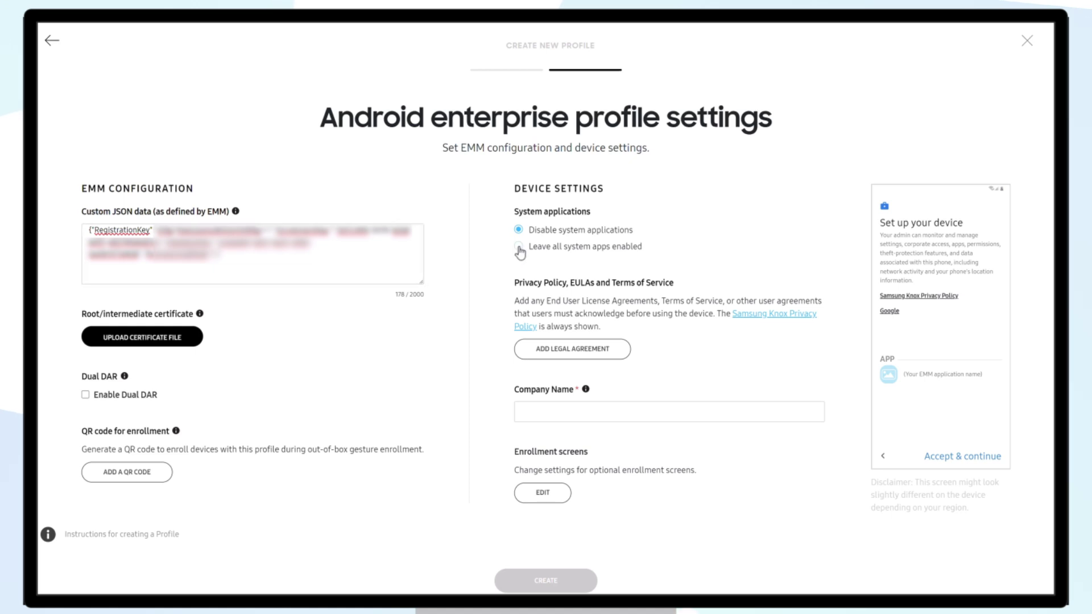
click(535, 415)
text(Lead IT Corp)
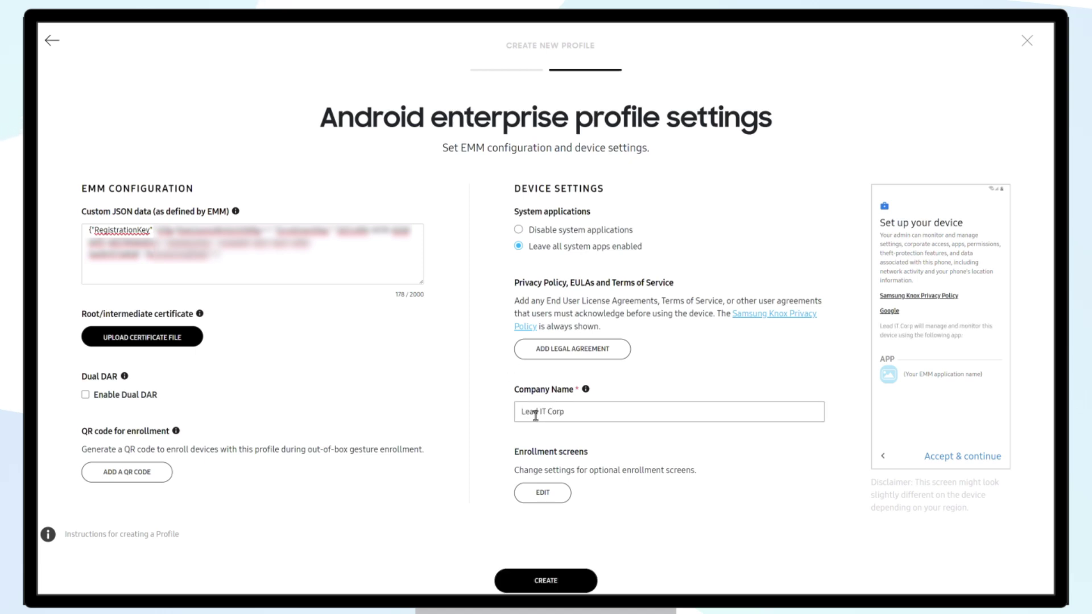
click(540, 582)
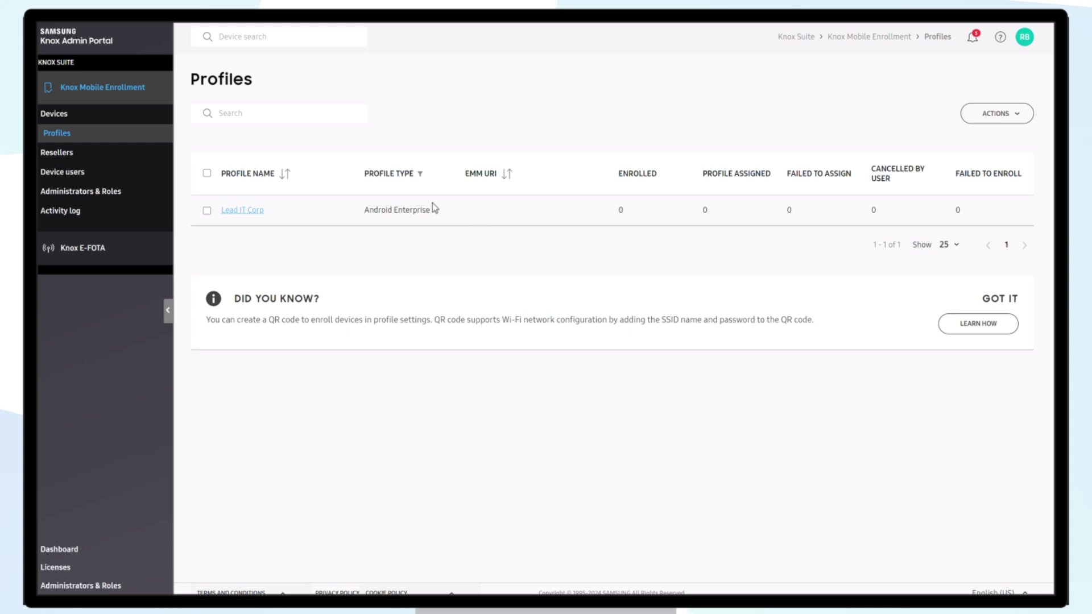
Step: Select all devices, configure them, and choose the Lead IT Corp profile
click(70, 114)
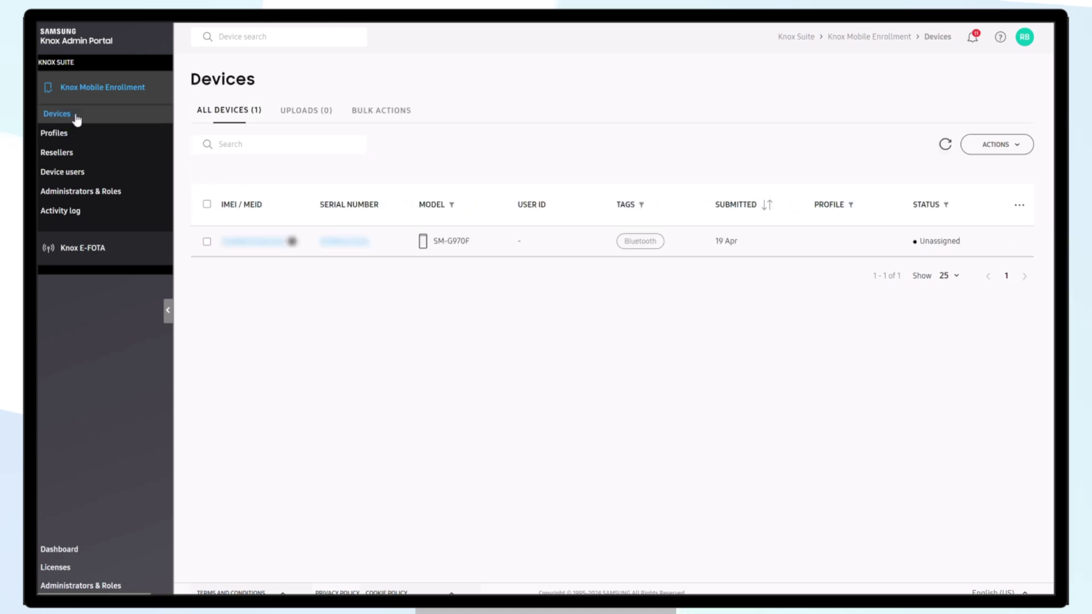
click(207, 205)
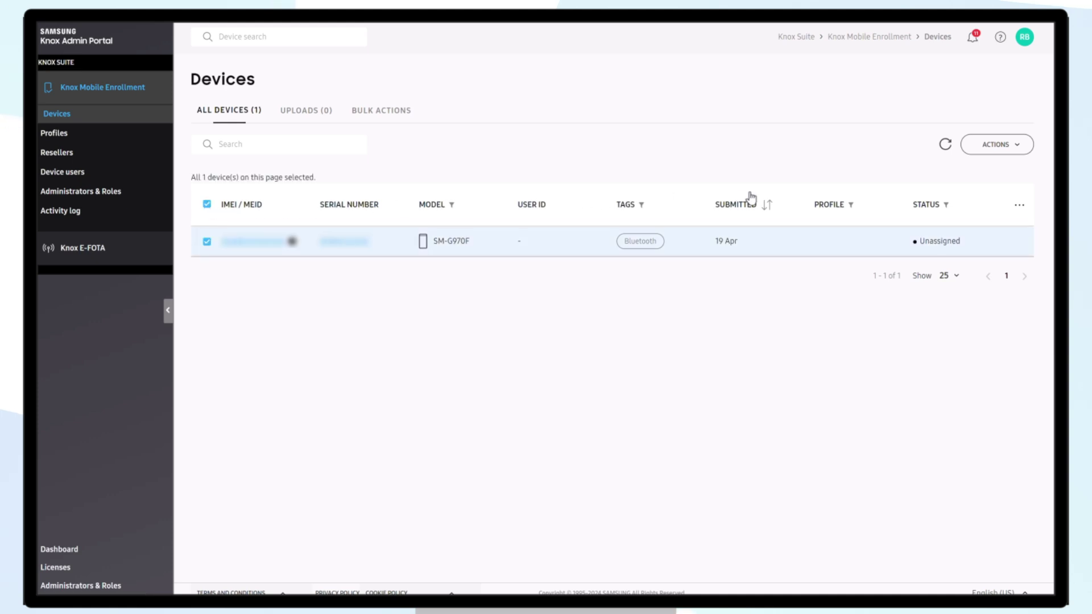
click(995, 154)
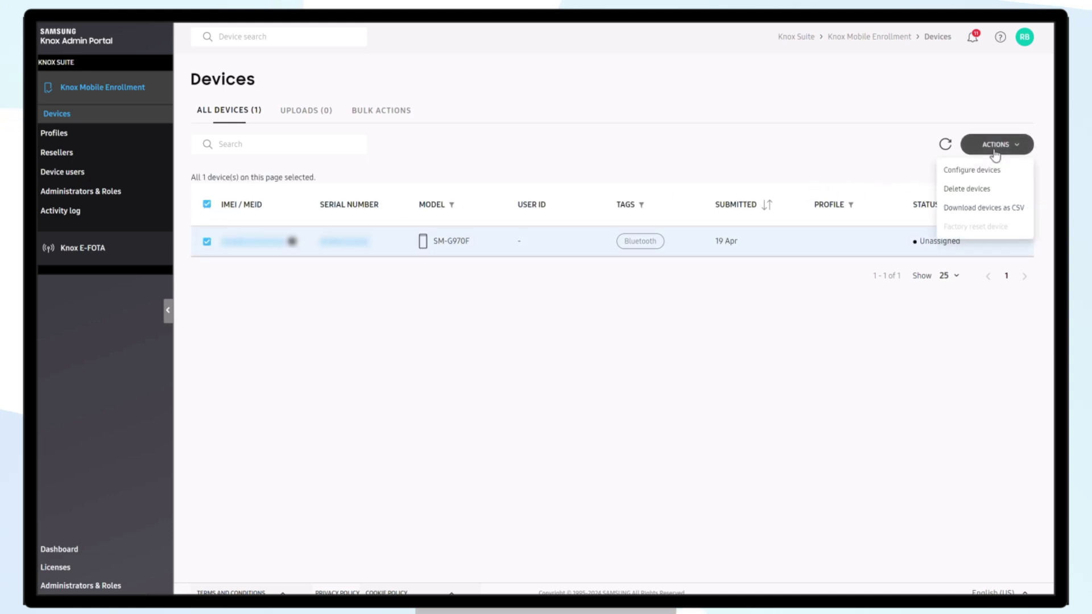
click(998, 177)
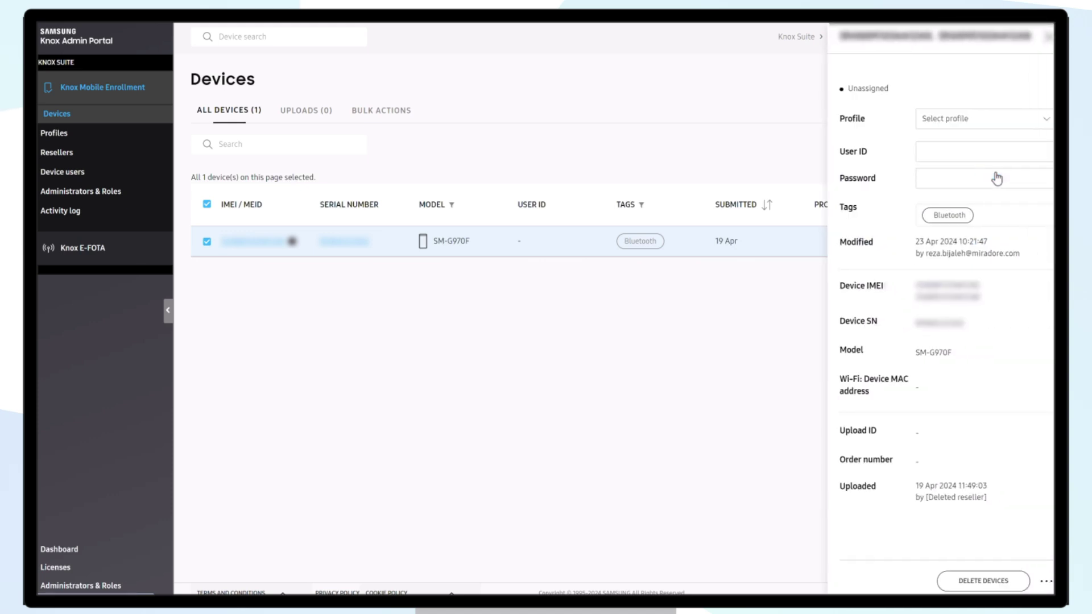
click(1041, 122)
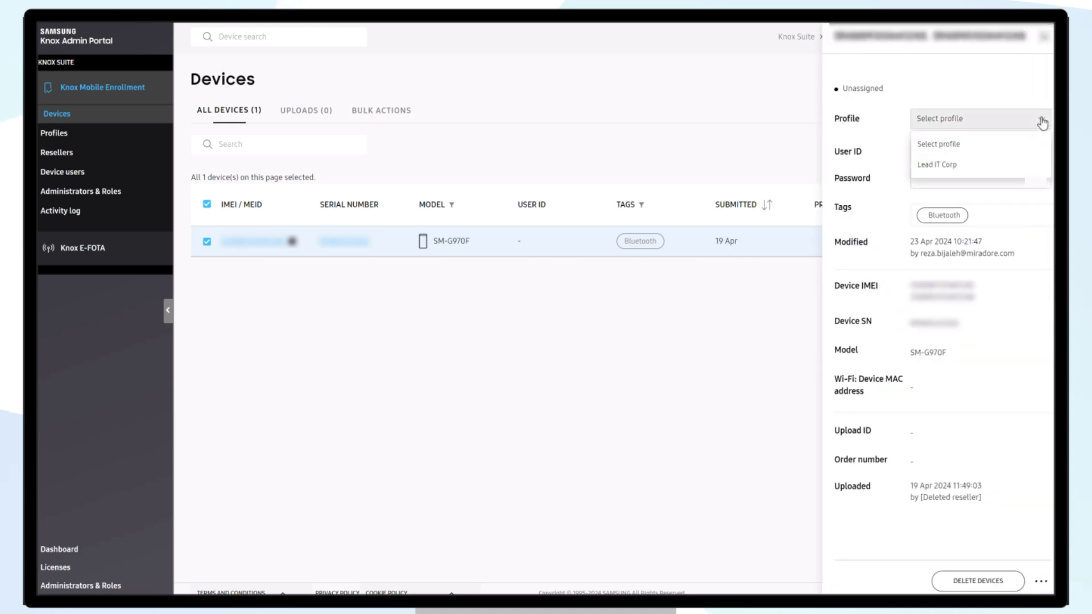
click(955, 167)
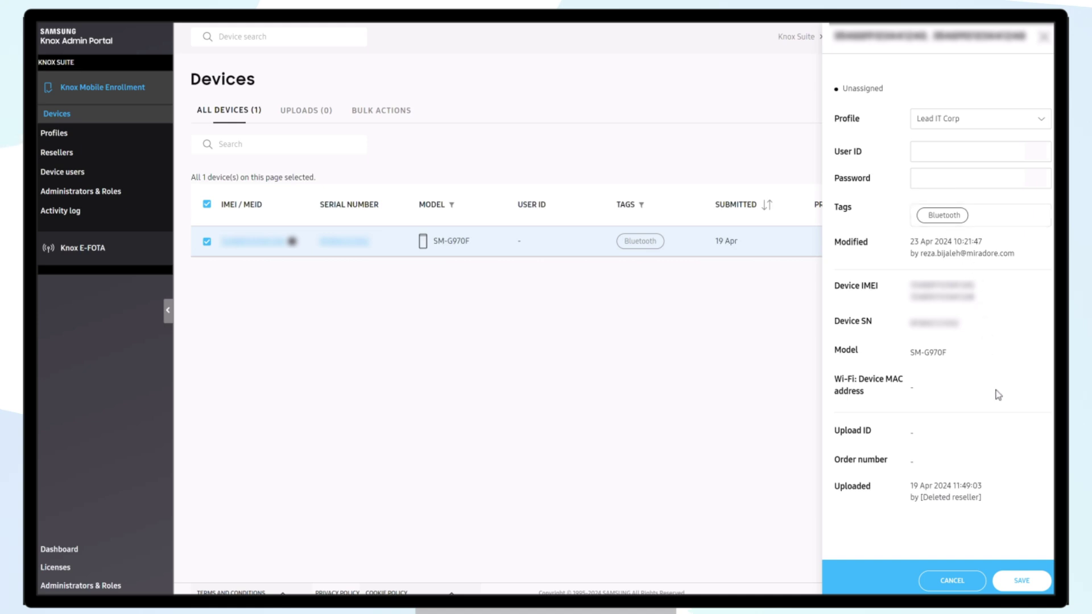
Step: Save the Lead IT Corp profile assignment for the SM-G970F device
click(1022, 581)
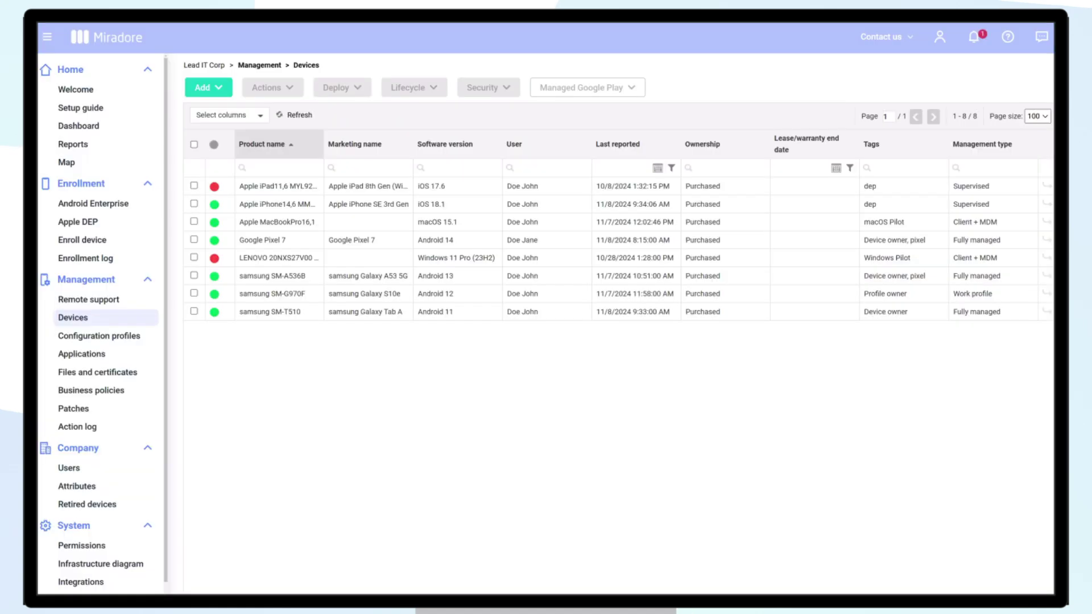